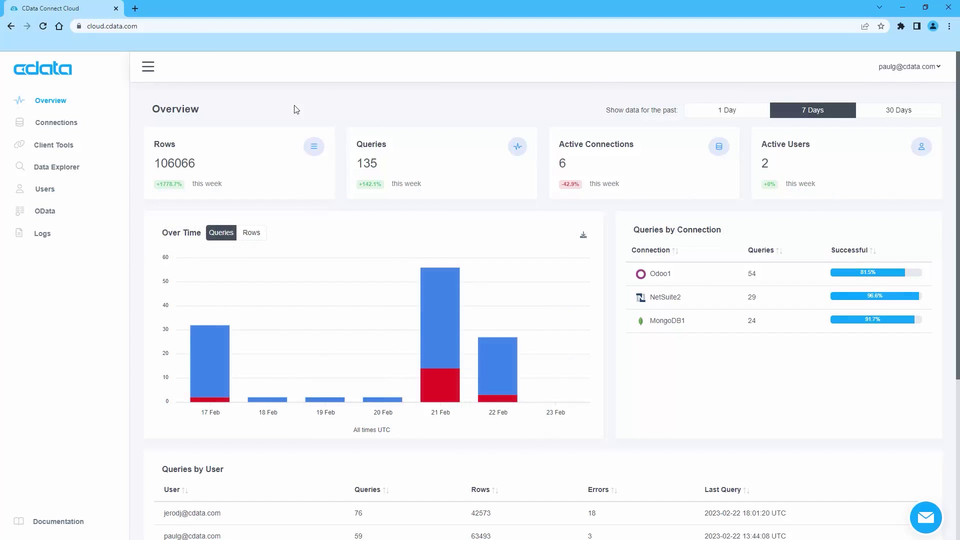
Add a new Salesforce connection in CData Connect Cloud using the Basic auth scheme.
left_click(55, 123)
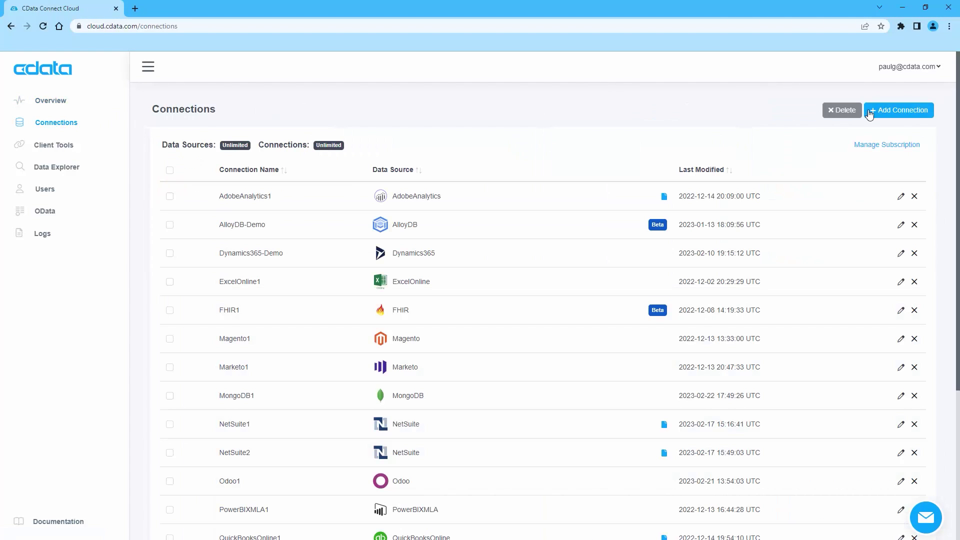
left_click(884, 114)
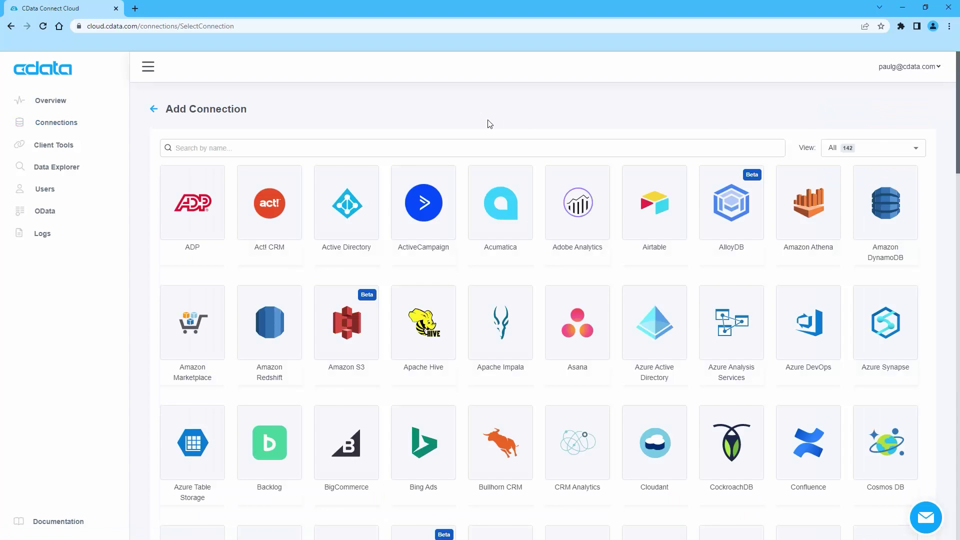
type("sales")
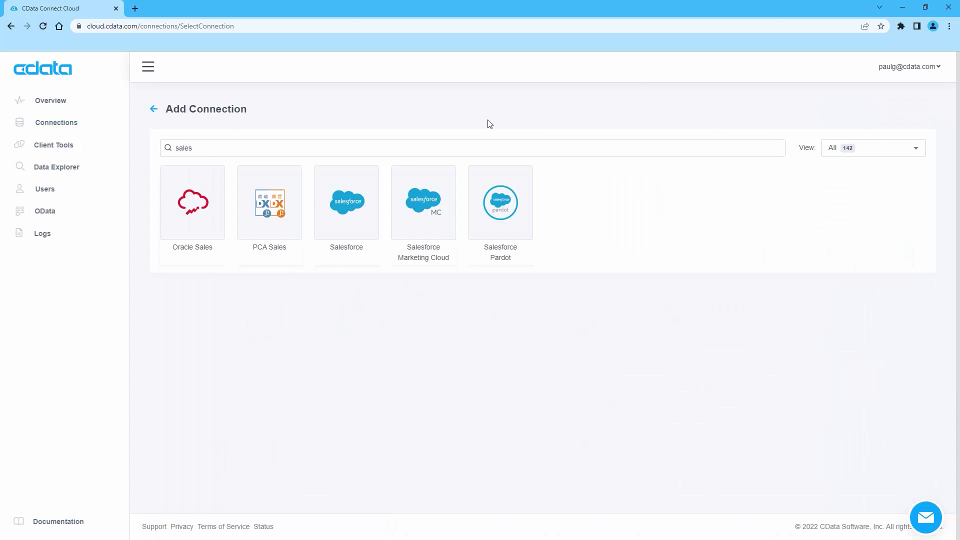
left_click(347, 201)
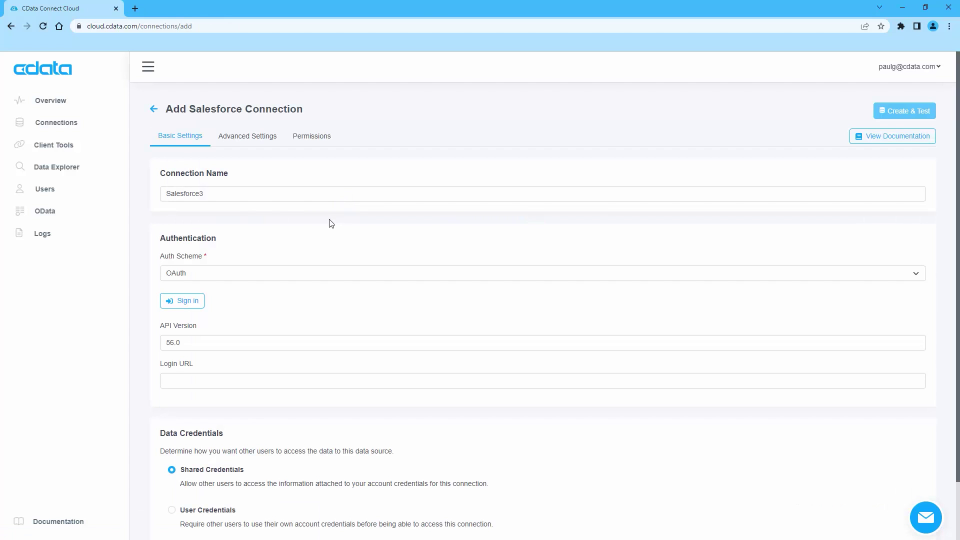
left_click(192, 283)
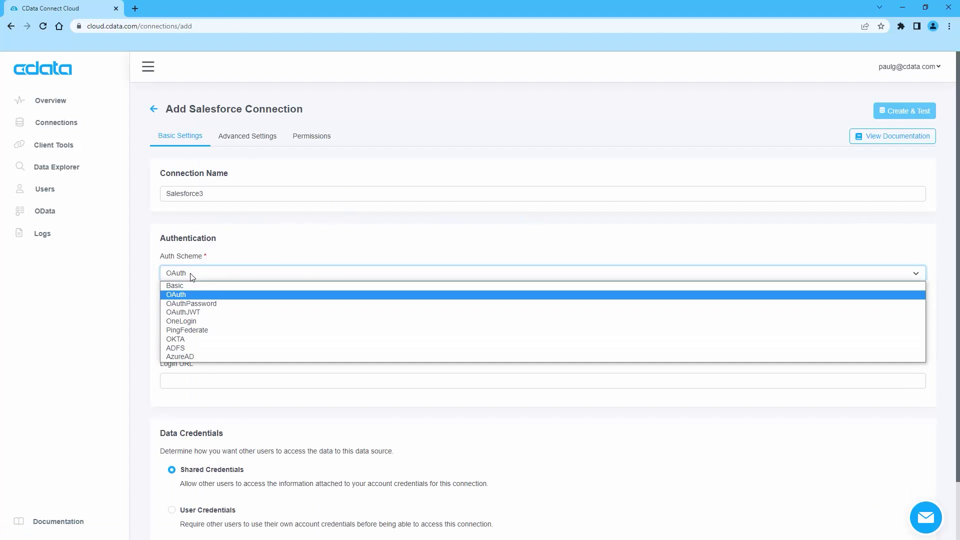
left_click(188, 284)
Paste the Salesforce user name, password and security token, then create and test the connection.
left_click(192, 311)
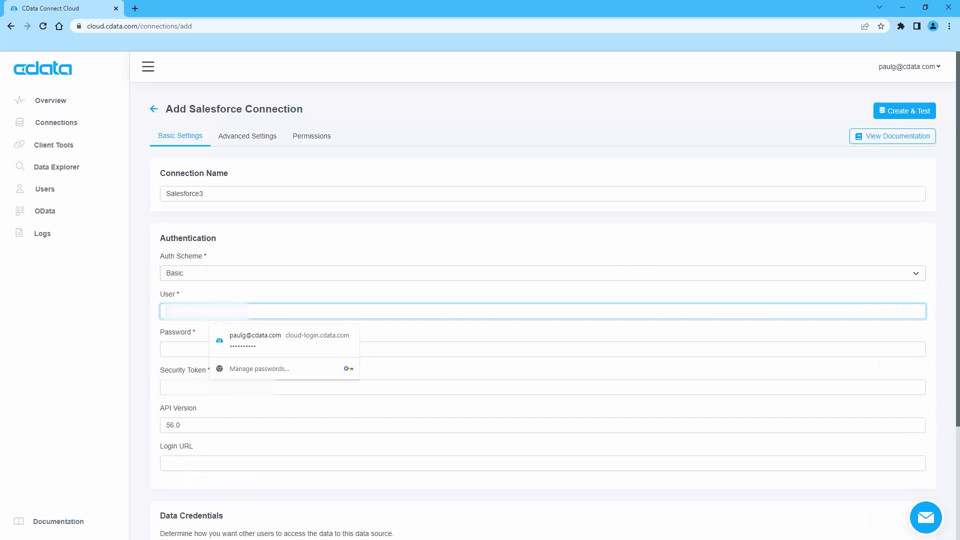
key("alt+Tab")
left_click(180, 311)
key("ctrl+v")
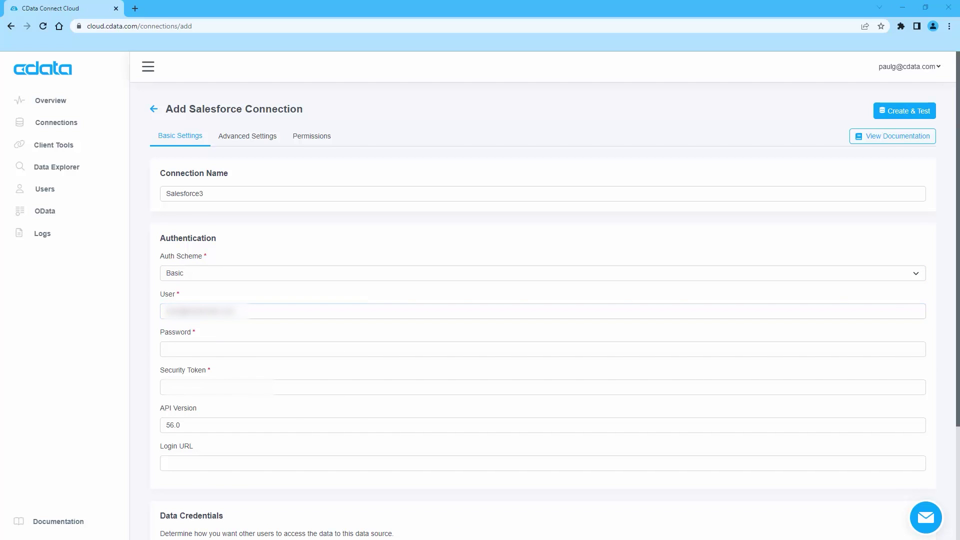
left_click(178, 348)
key("ctrl+v")
key("alt+Tab")
left_click(198, 381)
key("ctrl+v")
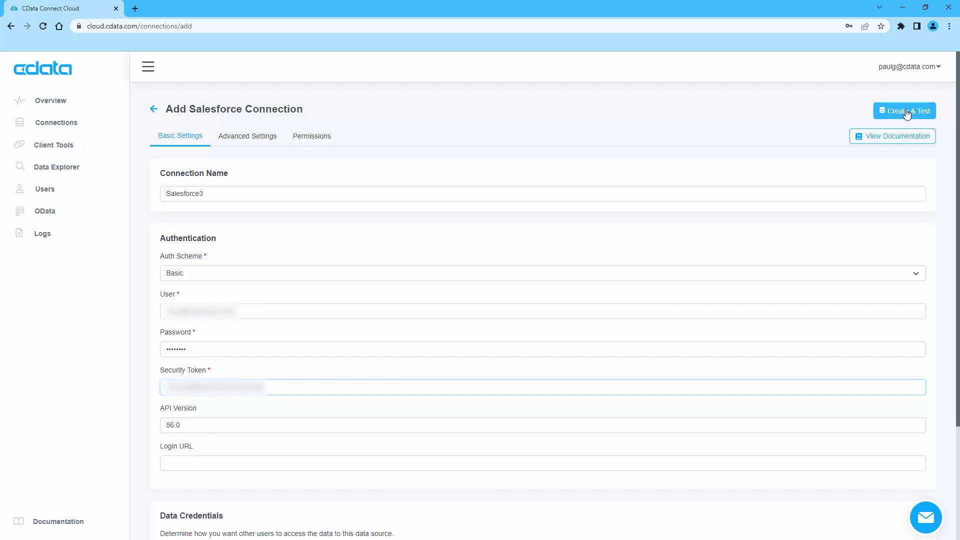
left_click(906, 112)
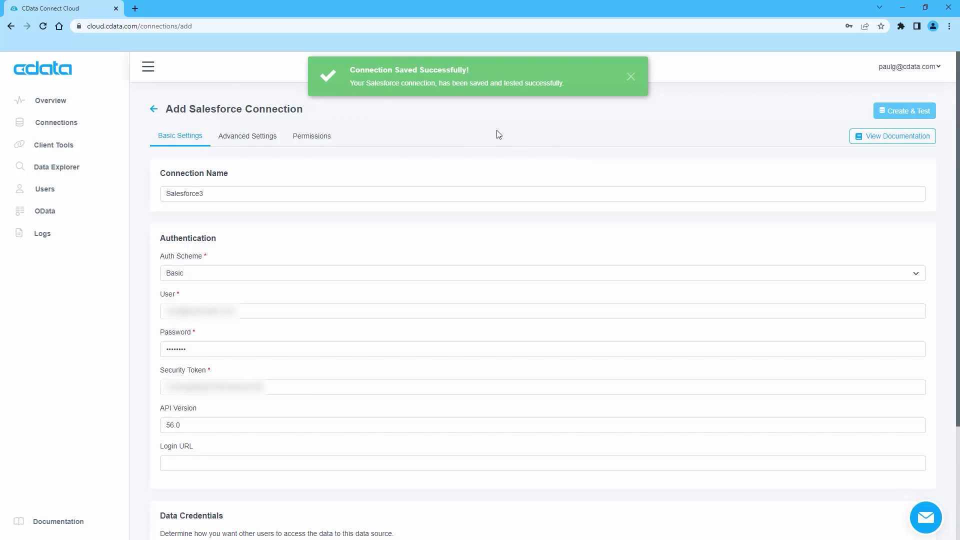
left_click(906, 10)
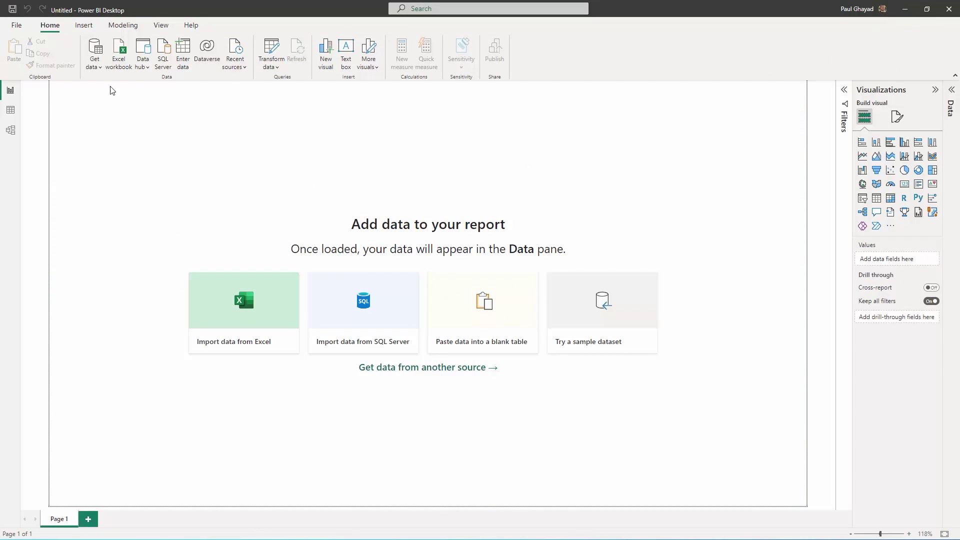
Choose the CData Connect Cloud connector from the full Get data catalogue.
left_click(94, 55)
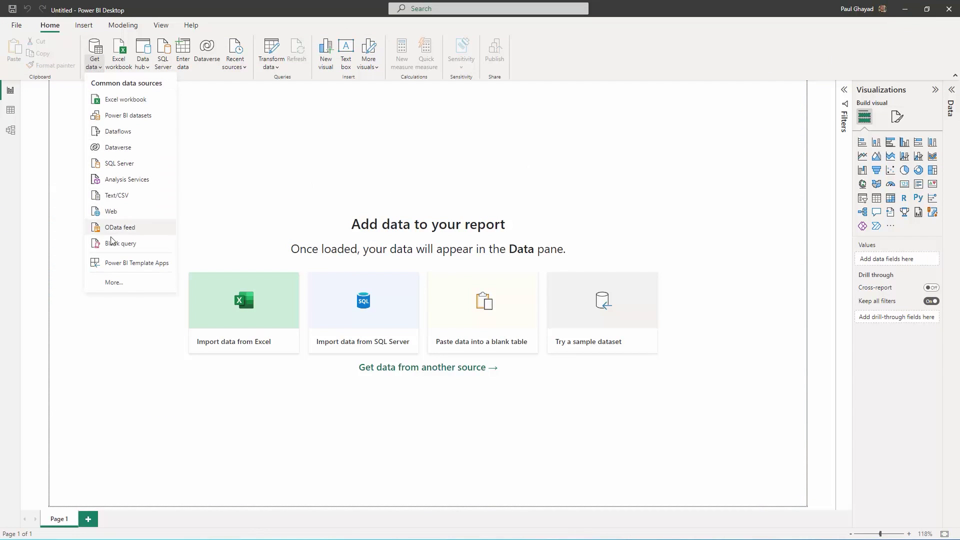
left_click(113, 283)
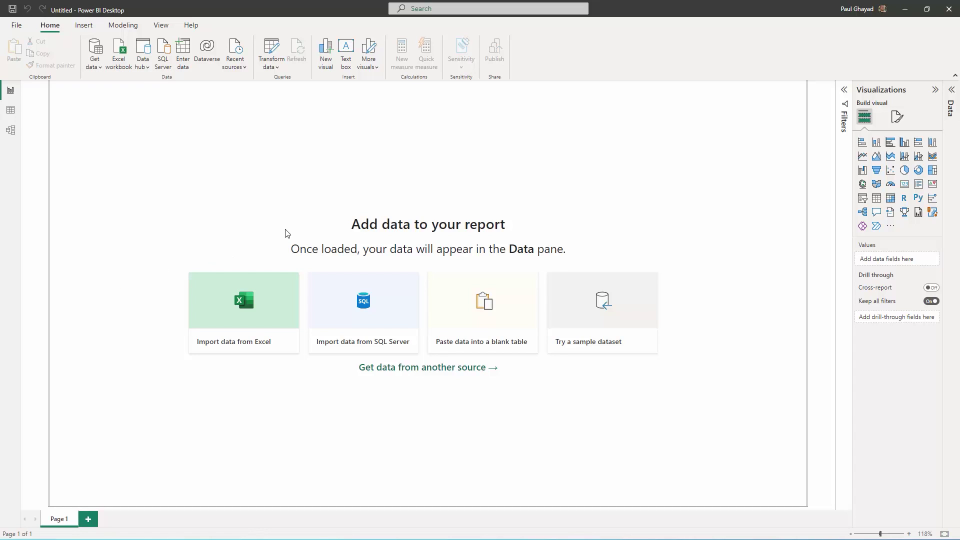
type("cdata")
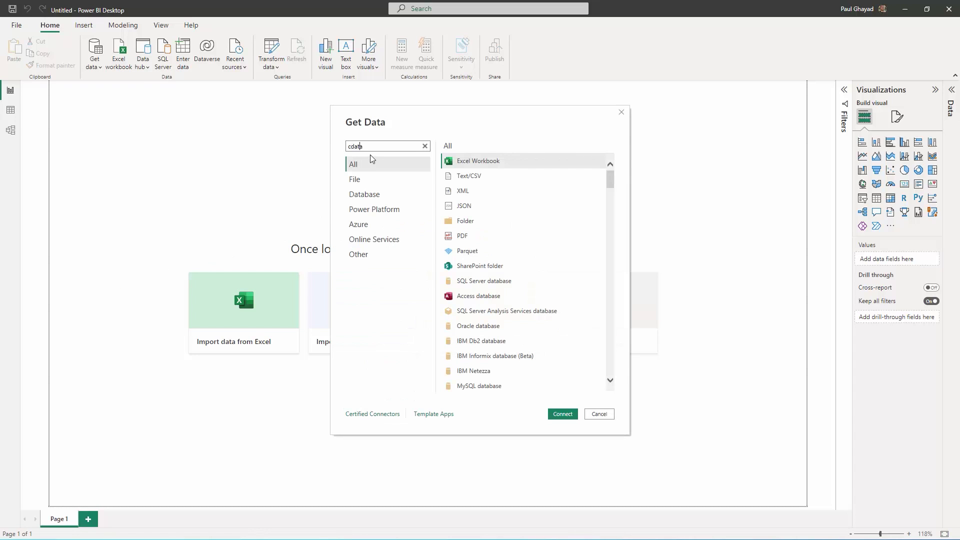
left_click(562, 414)
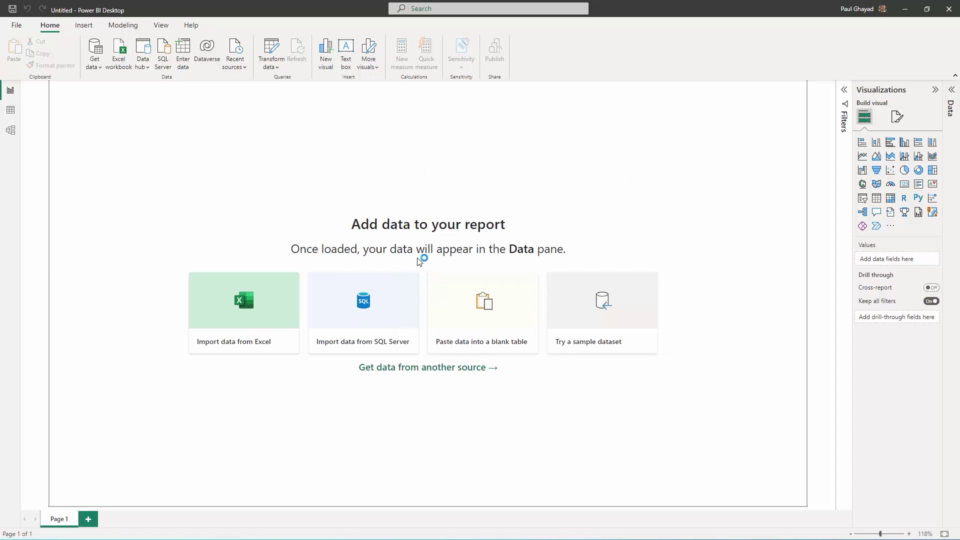
Sign in to CData Connect Cloud with the account e-mail and password, then connect.
left_click(378, 247)
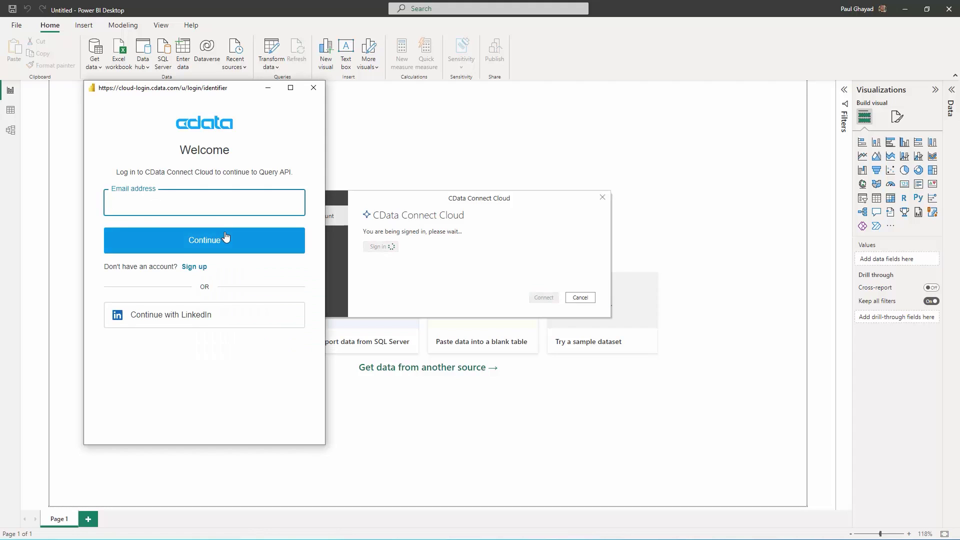
key("Tab")
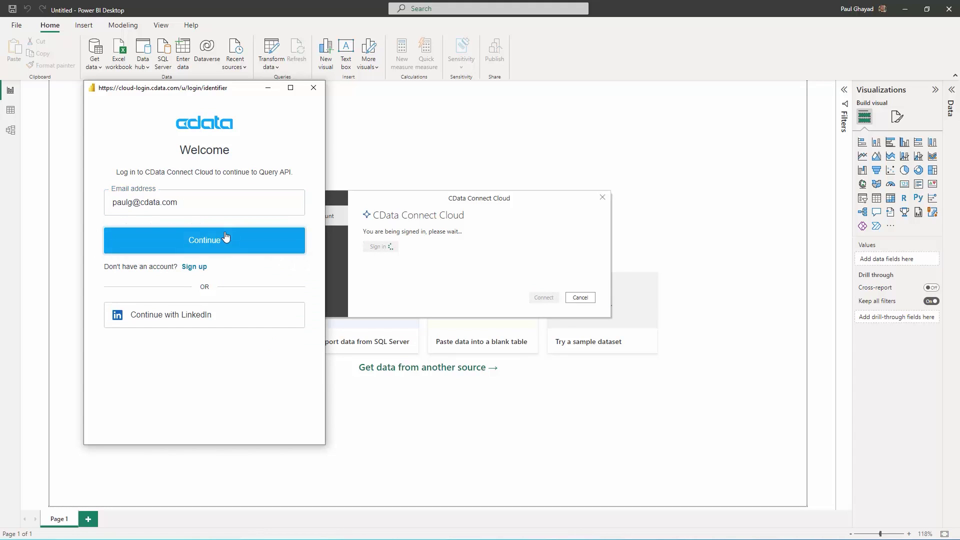
left_click(226, 237)
type("***")
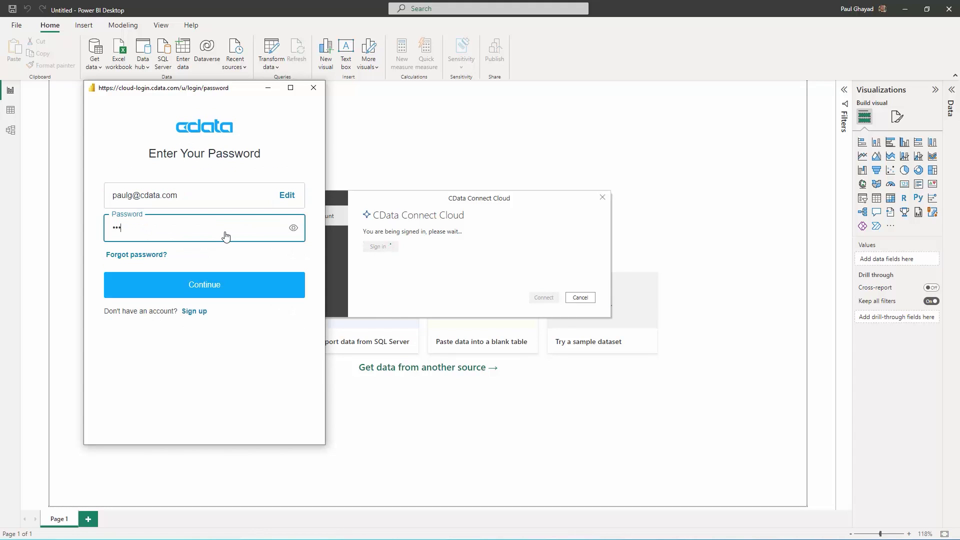
type("*******")
key("Return")
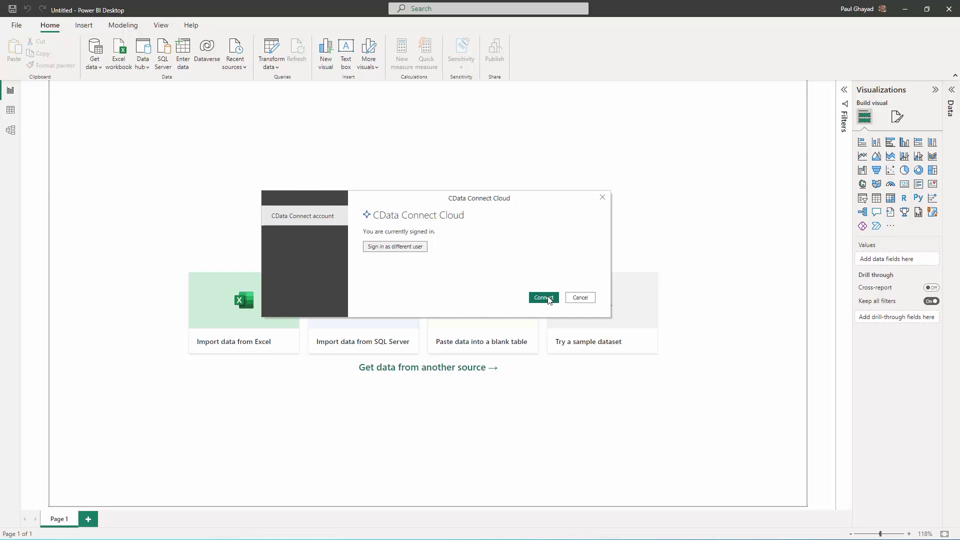
left_click(548, 298)
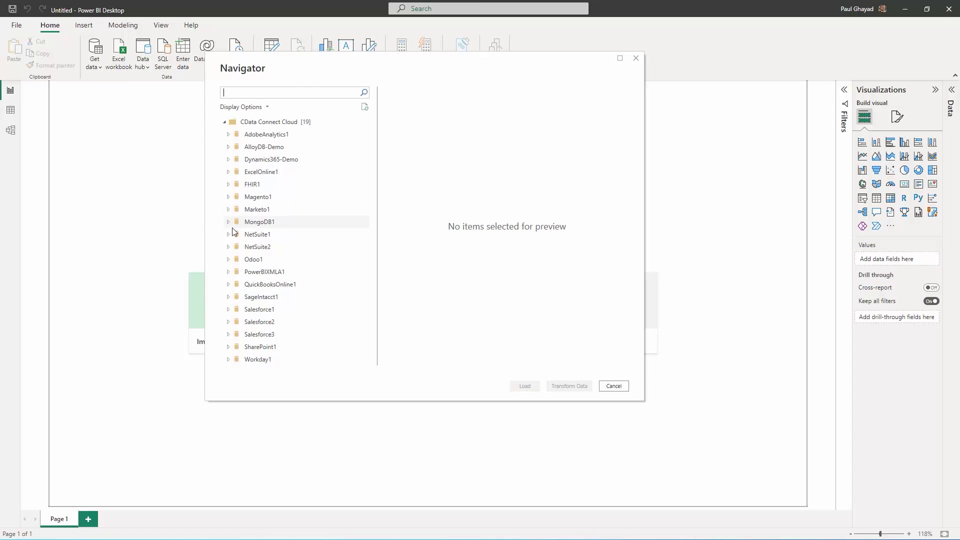
In the Navigator, expand Salesforce3 > Salesforce, tick the Account table and load it.
left_click(231, 335)
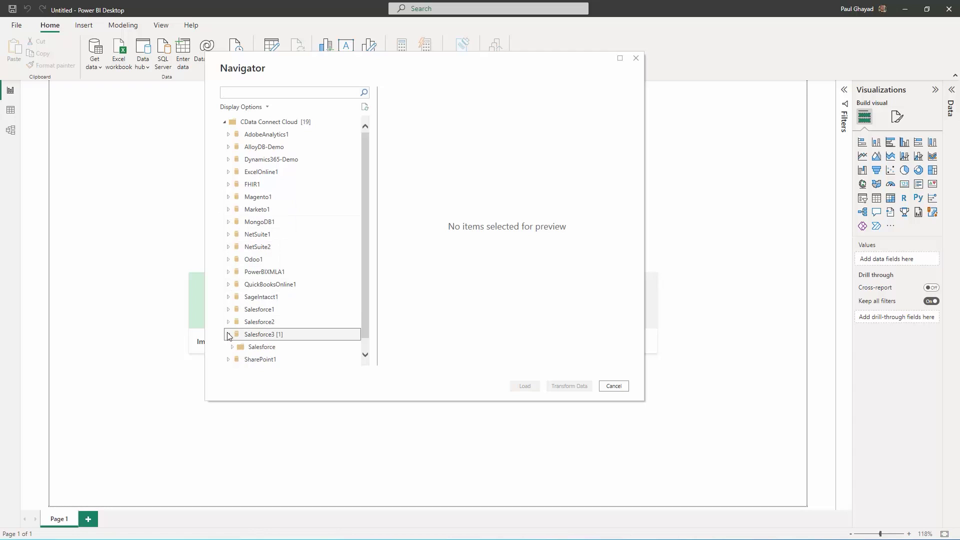
left_click(233, 333)
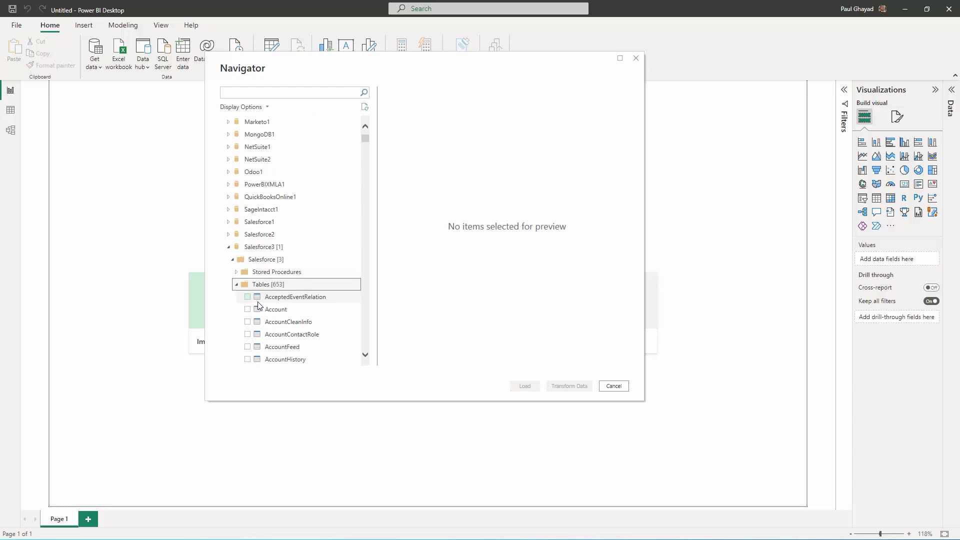
left_click(248, 310)
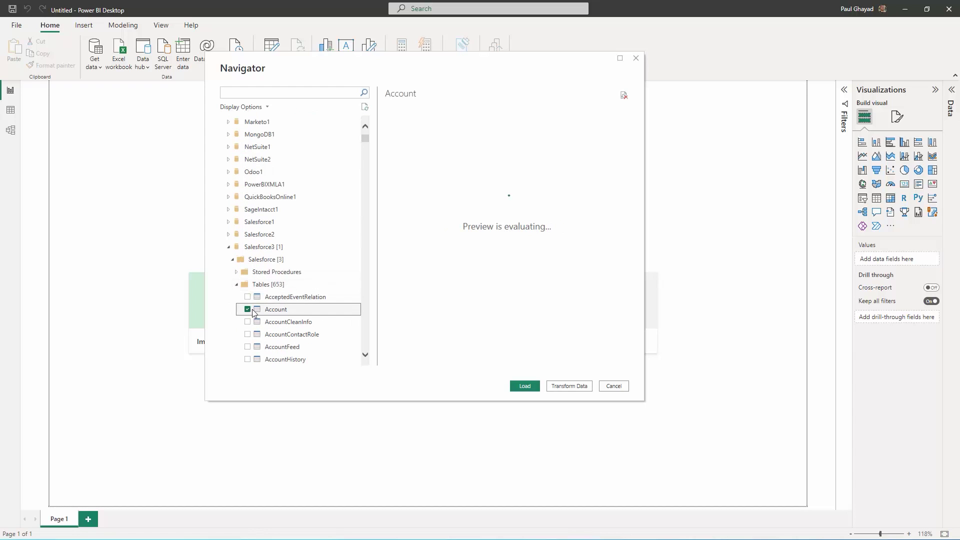
left_click(525, 386)
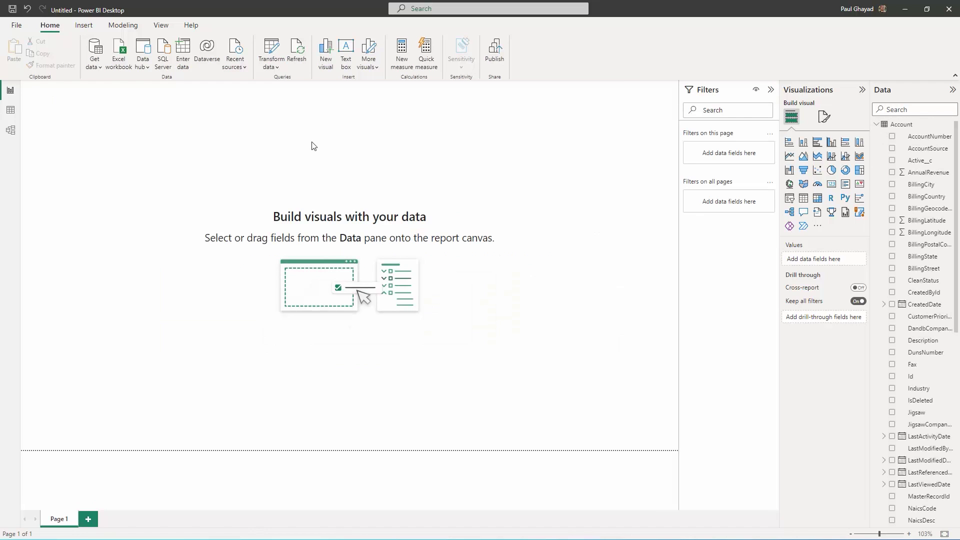
Add a canvas-wide pie chart of Sum of AnnualRevenue by ShippingState, then start publishing.
left_click(831, 170)
left_click_drag(170, 221, 595, 415)
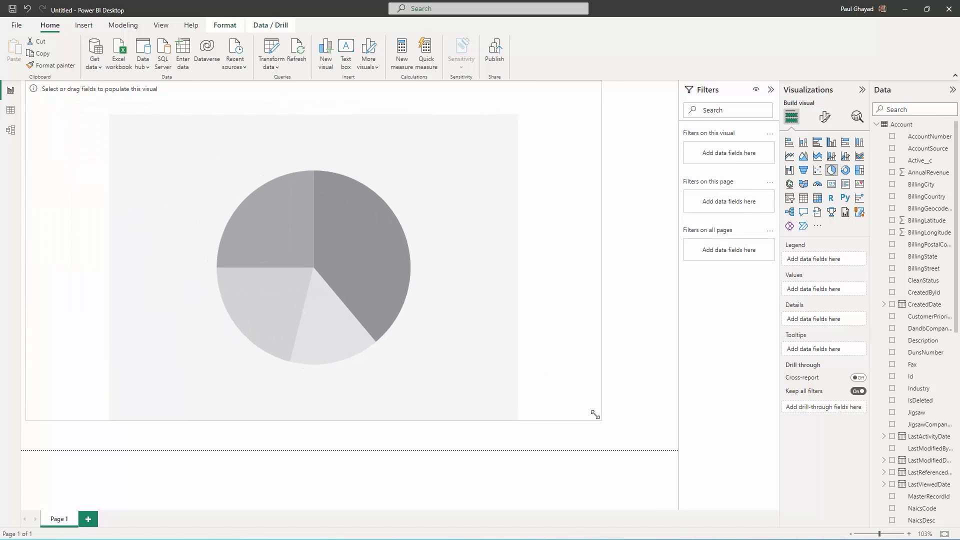
left_click(923, 172)
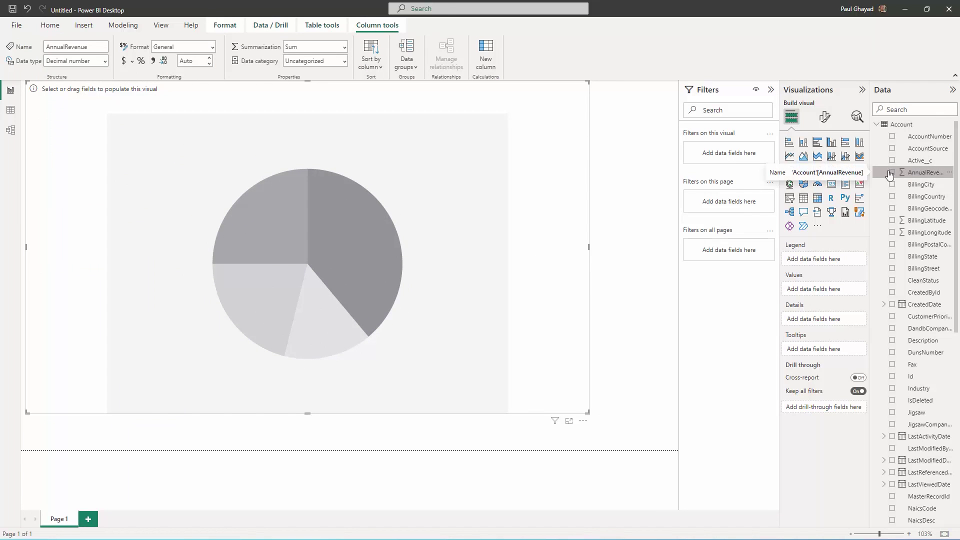
left_click(891, 172)
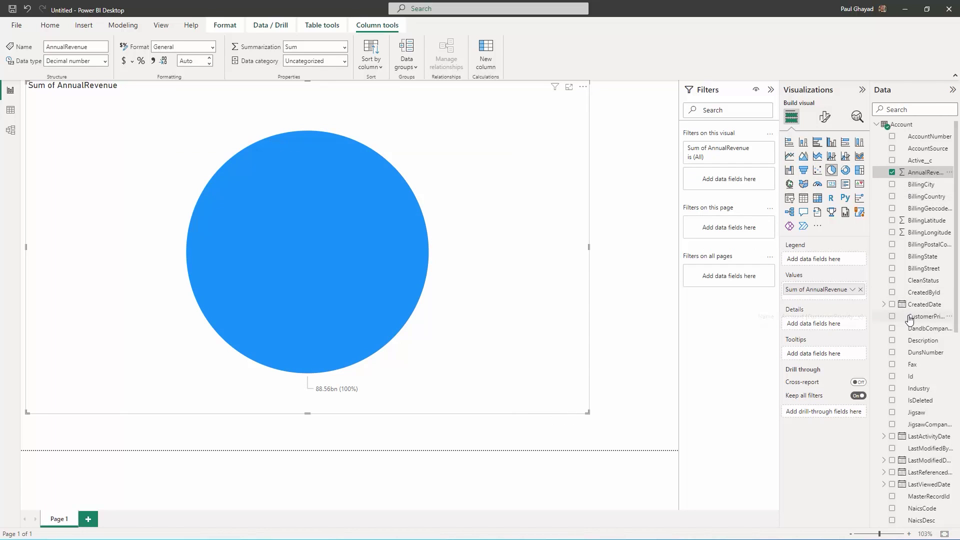
scroll(909, 320, "down", 8)
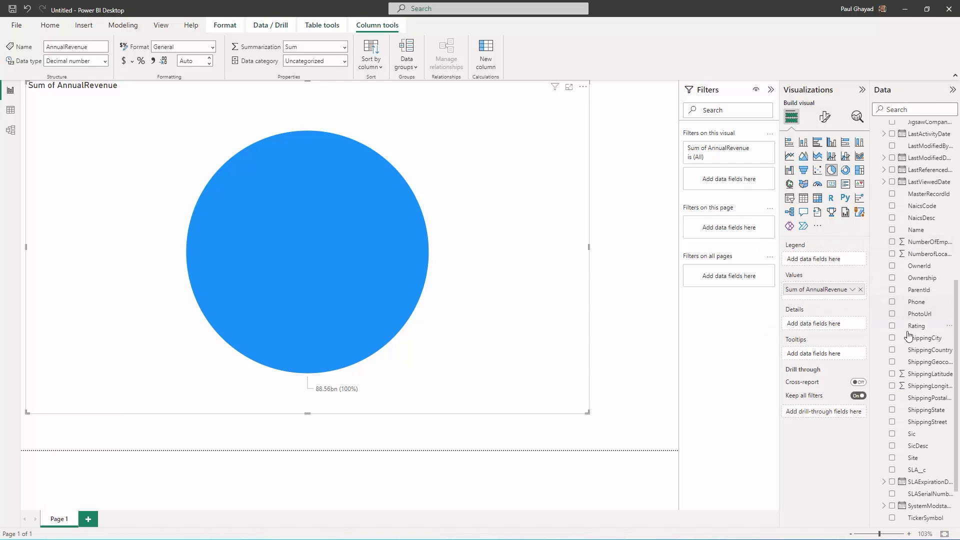
left_click(893, 411)
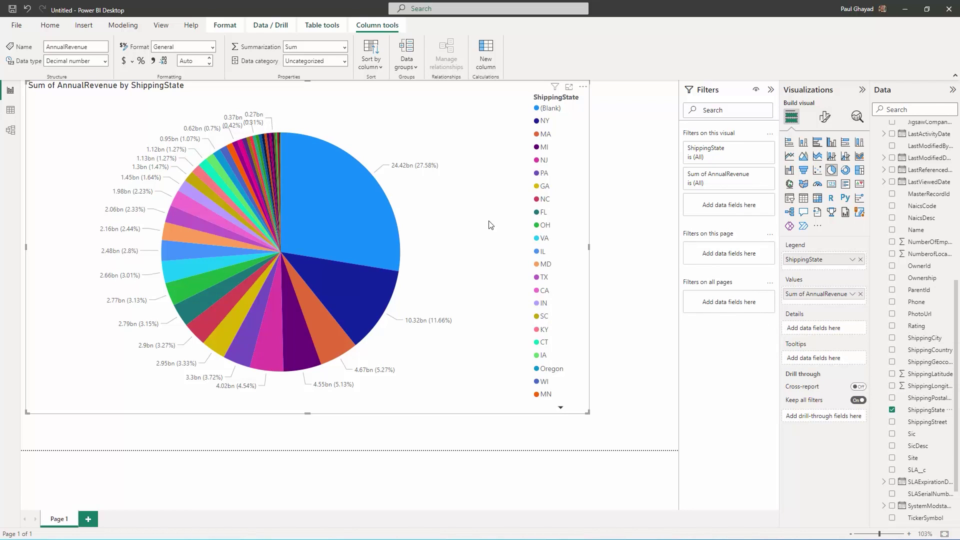
left_click(50, 25)
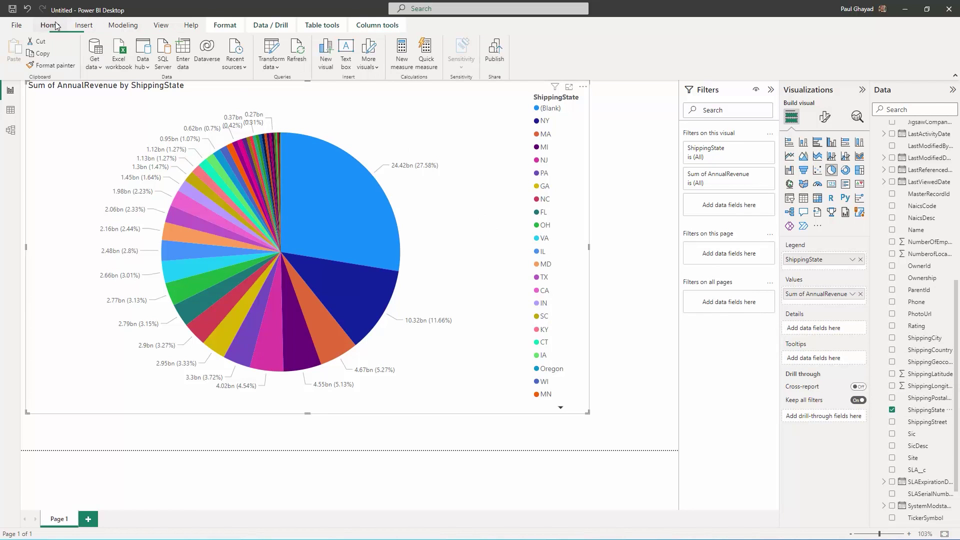
left_click(495, 56)
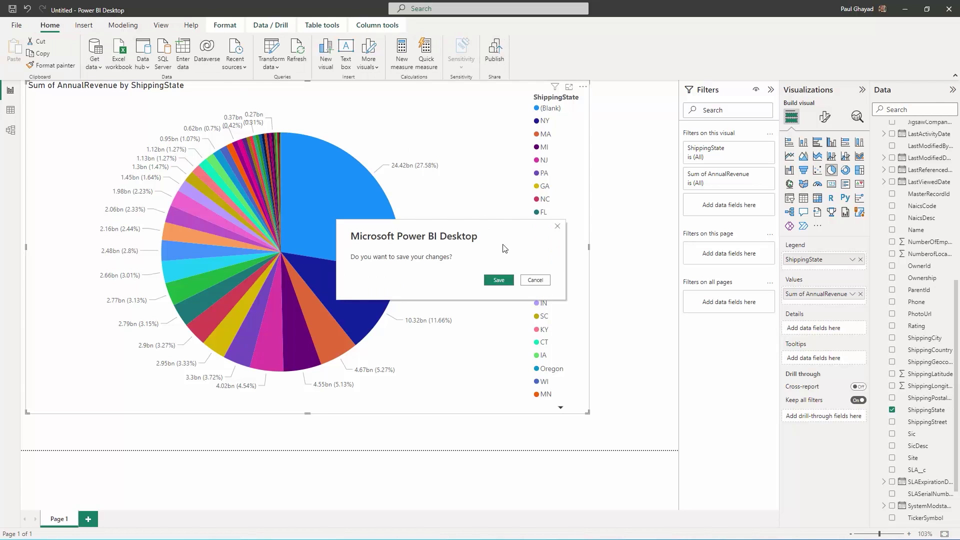
Save the report as test3, publish it to My workspace, and open it online.
left_click(499, 280)
type("test3")
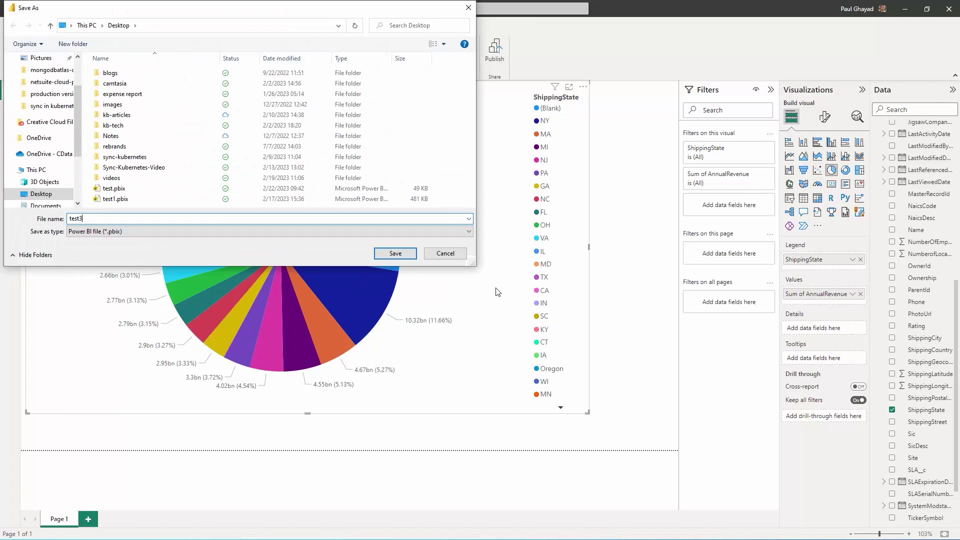
key("Return")
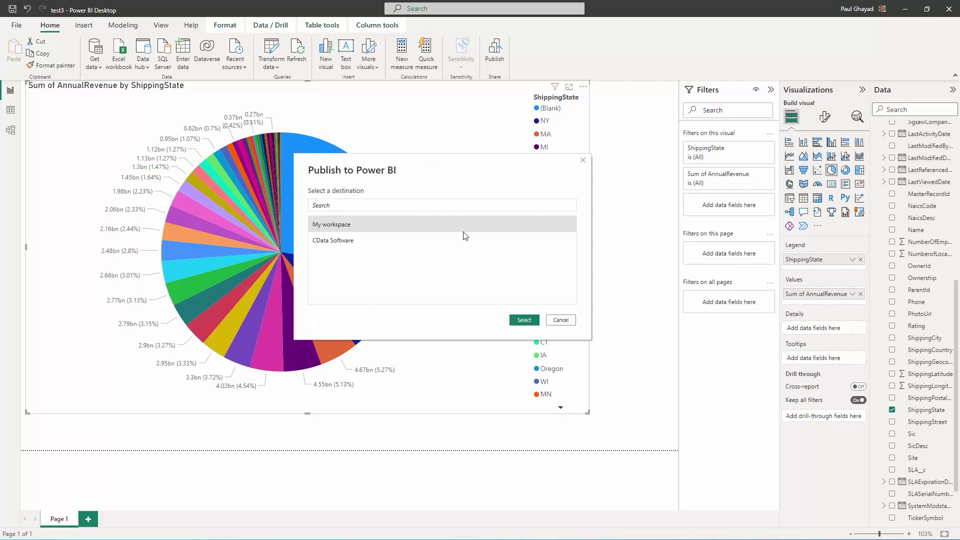
left_click(524, 320)
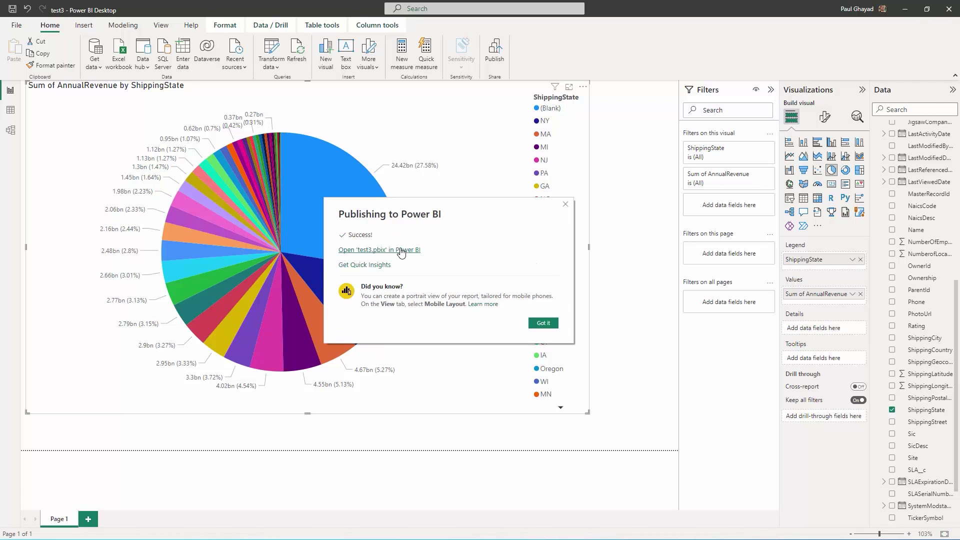
left_click(404, 251)
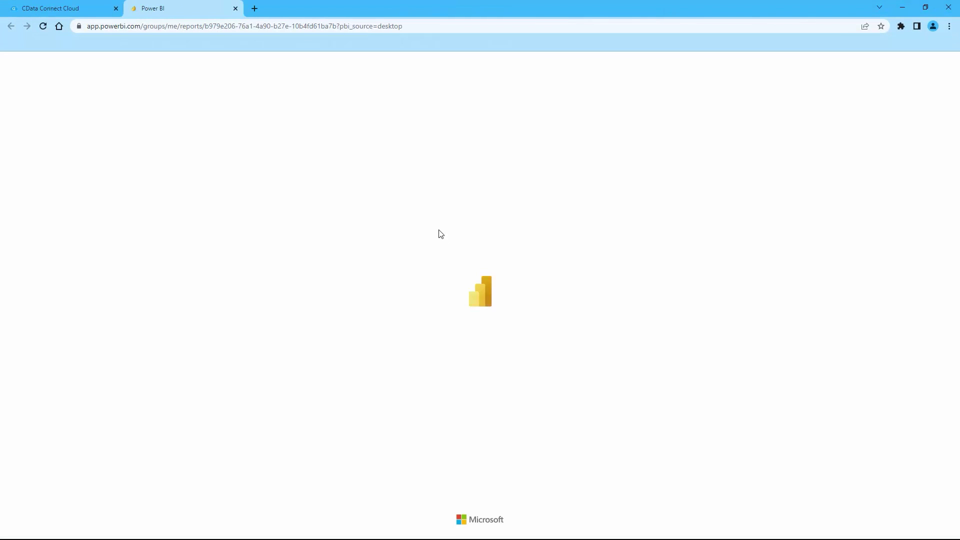